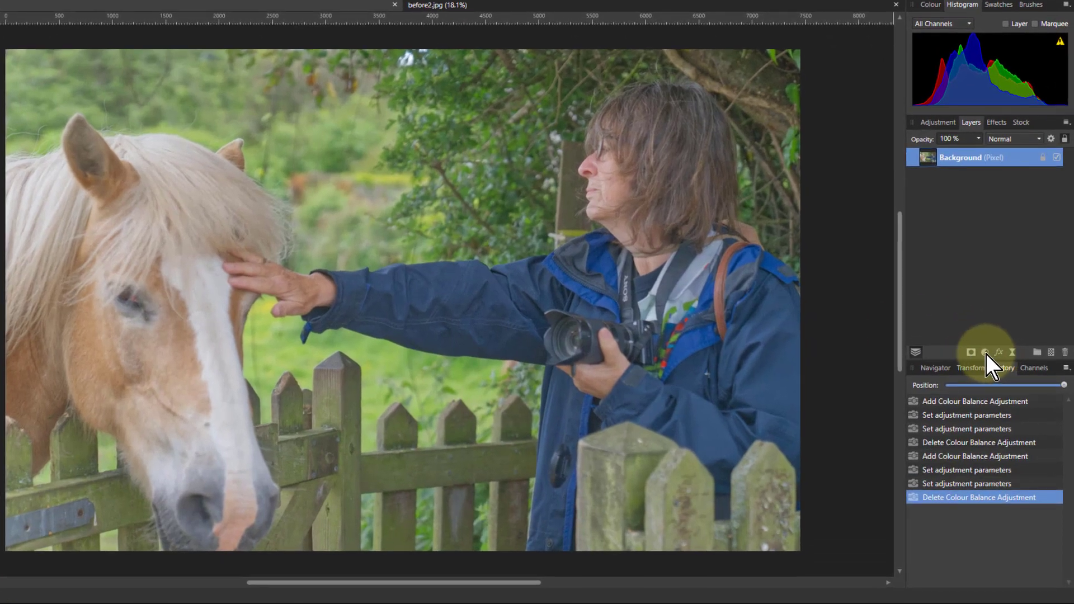
Add a Colour Balance adjustment layer from the Layers panel's Adjustments list, starting on Midtones.
{"action": "left_click", "coordinate": [985, 353]}
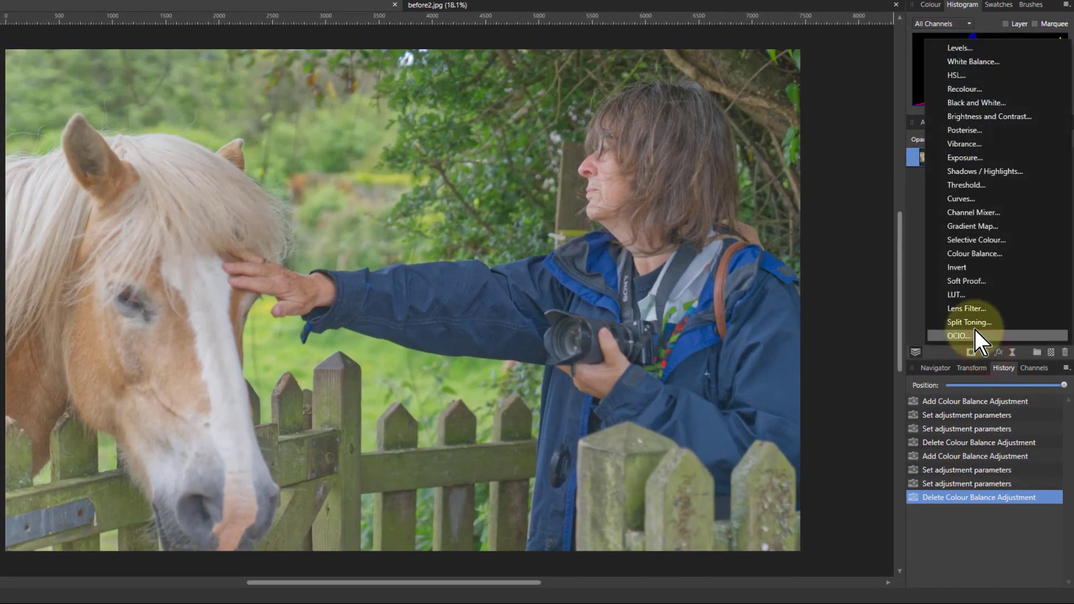
{"action": "left_click", "coordinate": [972, 254]}
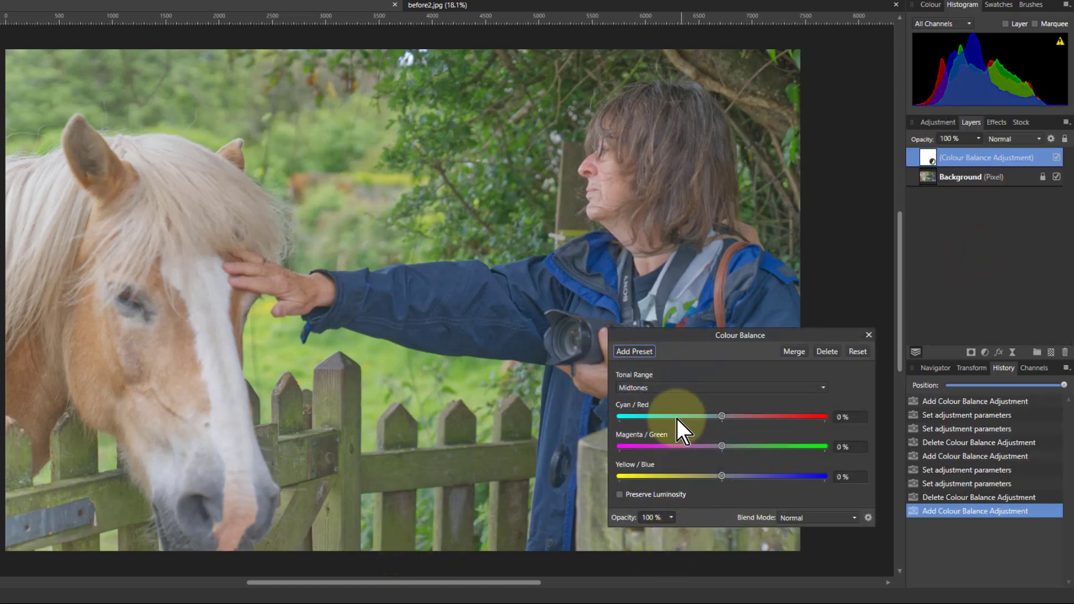
{"action": "left_click", "coordinate": [676, 386]}
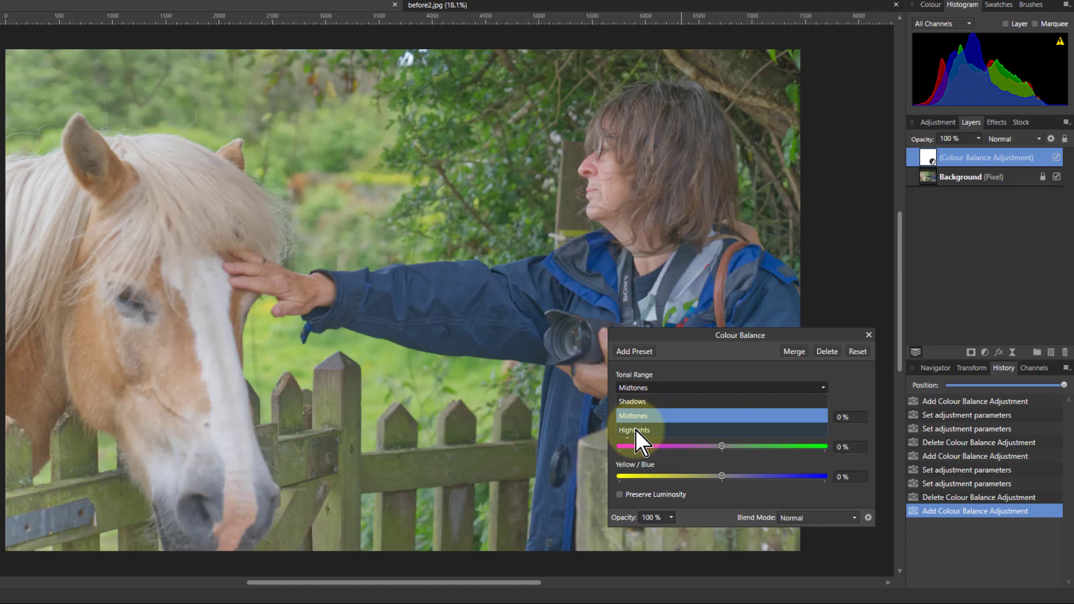
Switch the Colour Balance Tonal Range from Midtones to Shadows.
{"action": "left_click", "coordinate": [636, 403]}
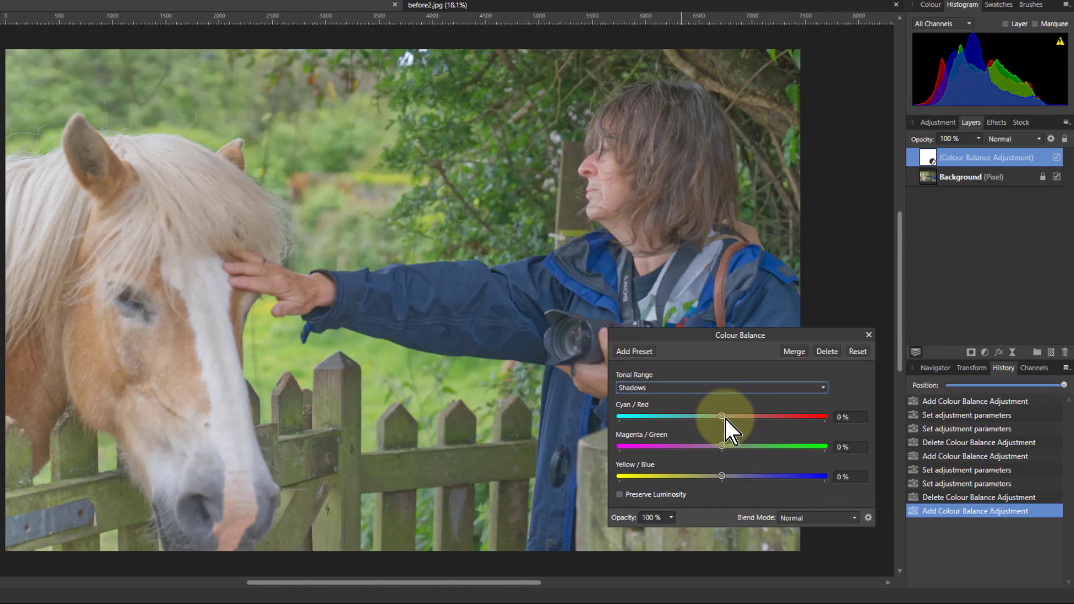
{"action": "left_click_drag", "start_coordinate": [724, 419], "coordinate": [693, 421]}
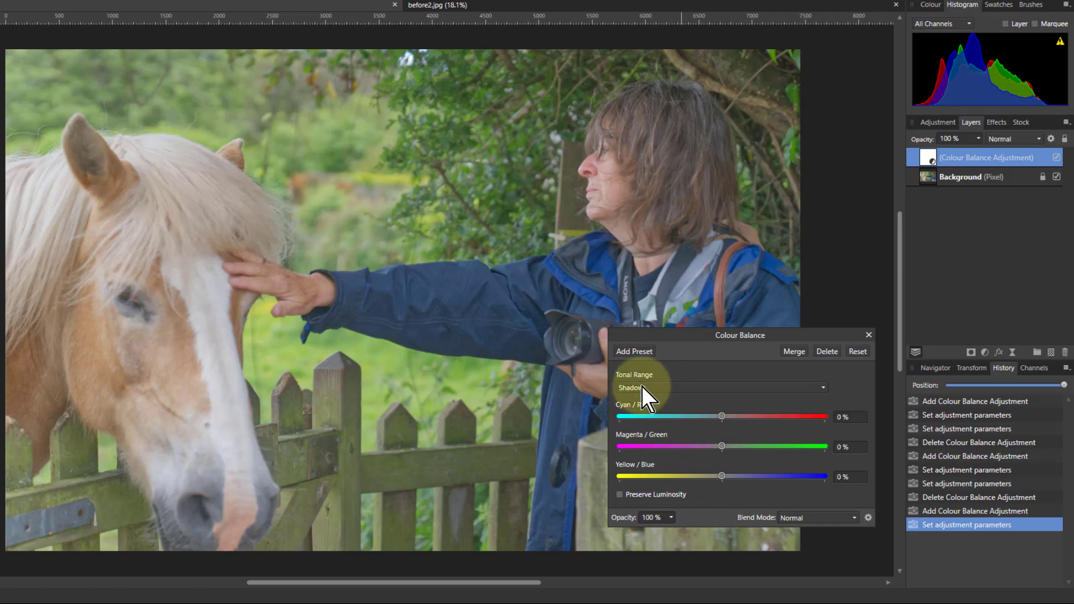
Sweep the shadows' Cyan/Red slider across its range and leave it at about 32 %.
{"action": "left_click_drag", "start_coordinate": [726, 417], "coordinate": [838, 416]}
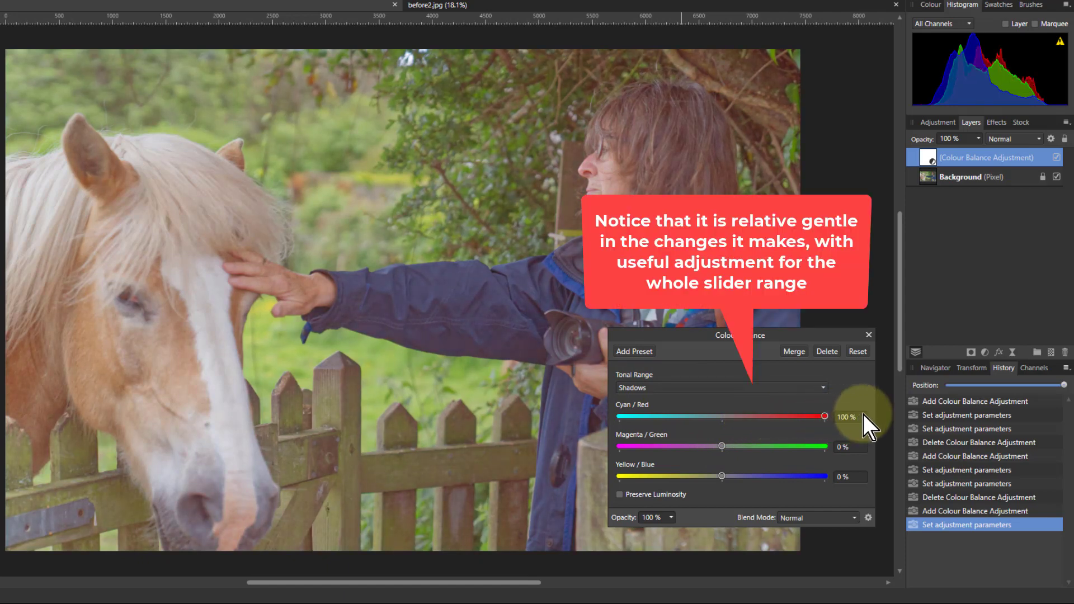
{"action": "left_click_drag", "start_coordinate": [769, 420], "coordinate": [749, 423]}
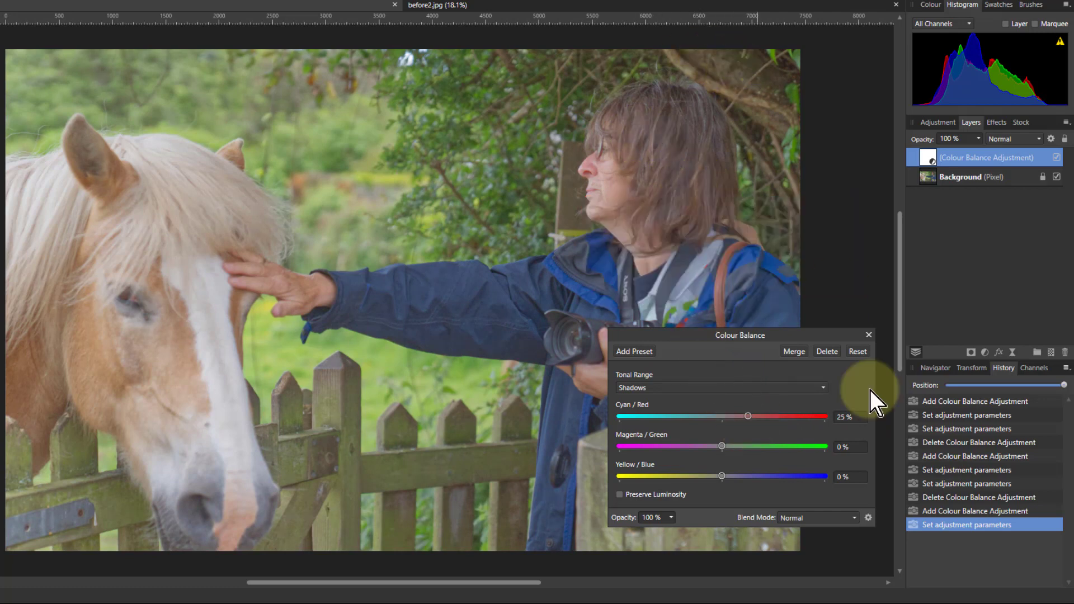
{"action": "left_click_drag", "start_coordinate": [837, 416], "coordinate": [877, 418]}
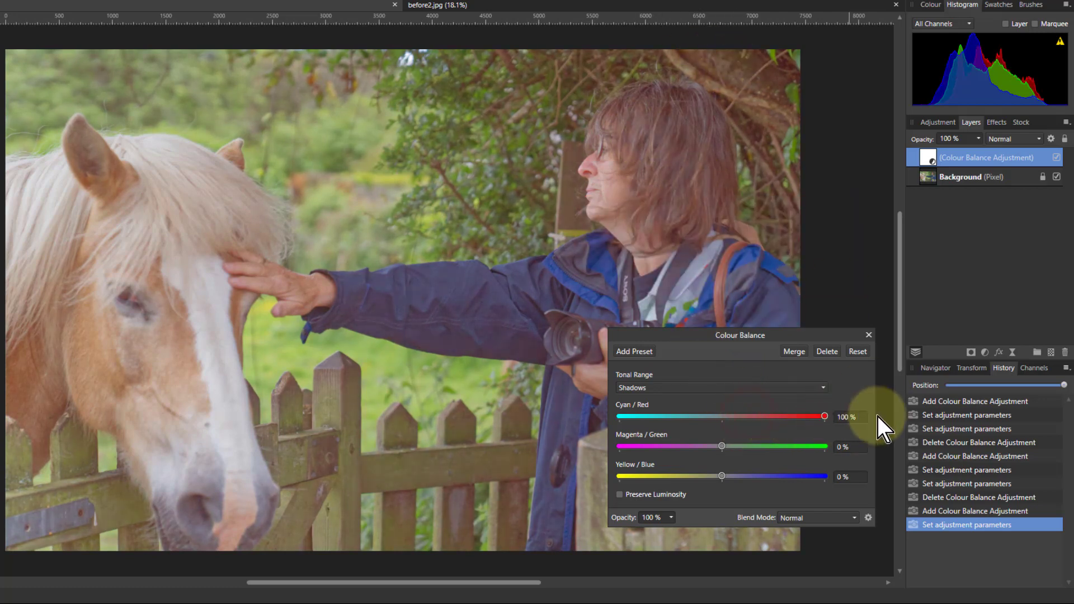
{"action": "left_click_drag", "start_coordinate": [795, 433], "coordinate": [615, 429]}
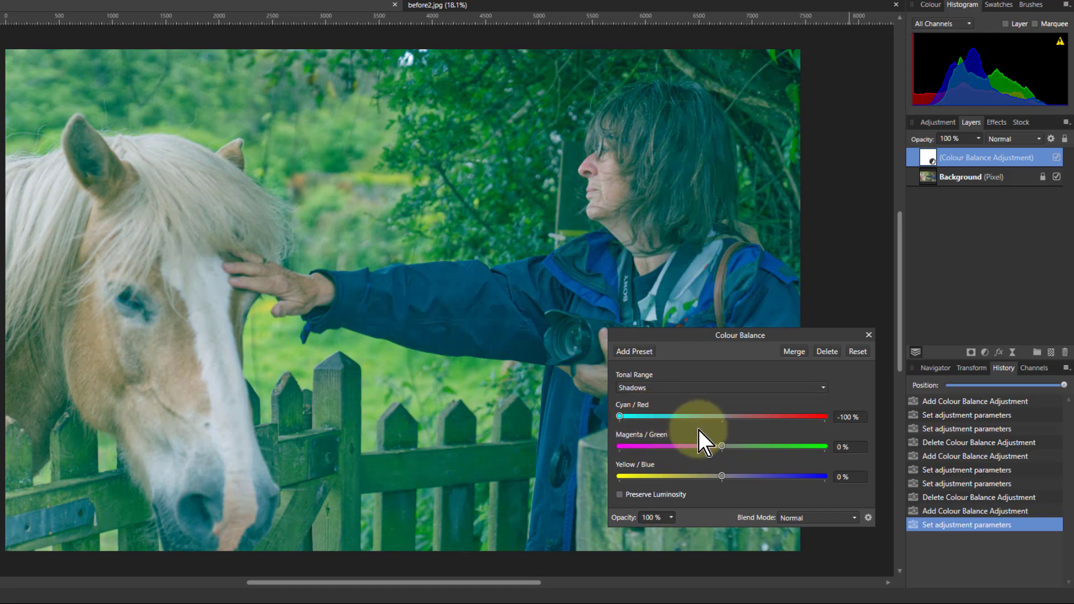
{"action": "left_click_drag", "start_coordinate": [618, 417], "coordinate": [723, 453]}
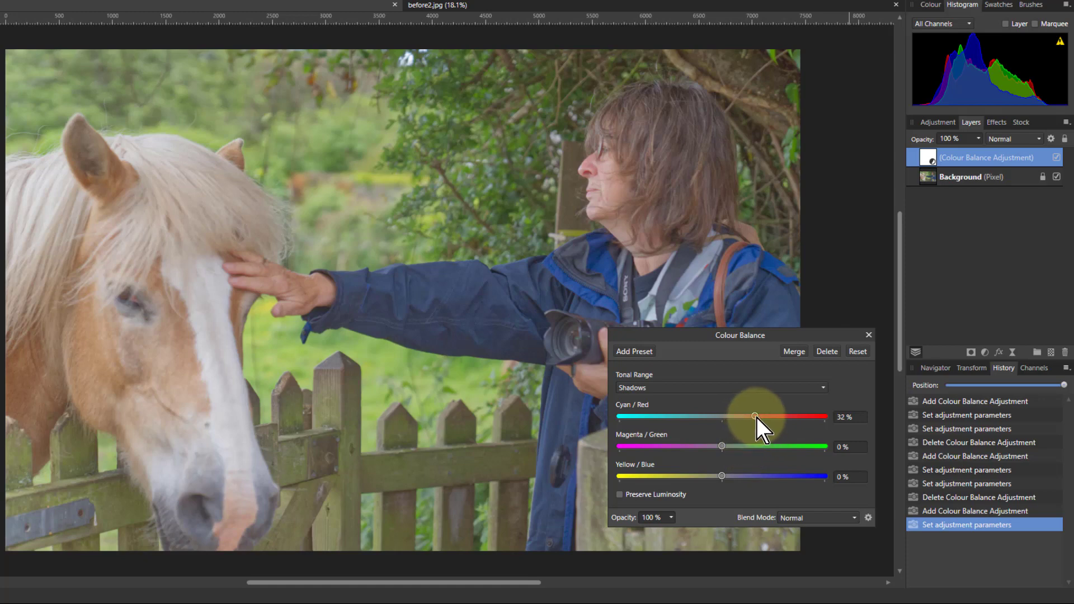
Test the shadow sliders at full red, green and blue, then full cyan, magenta and yellow.
{"action": "left_click_drag", "start_coordinate": [767, 417], "coordinate": [827, 417]}
{"action": "left_click_drag", "start_coordinate": [723, 448], "coordinate": [827, 448]}
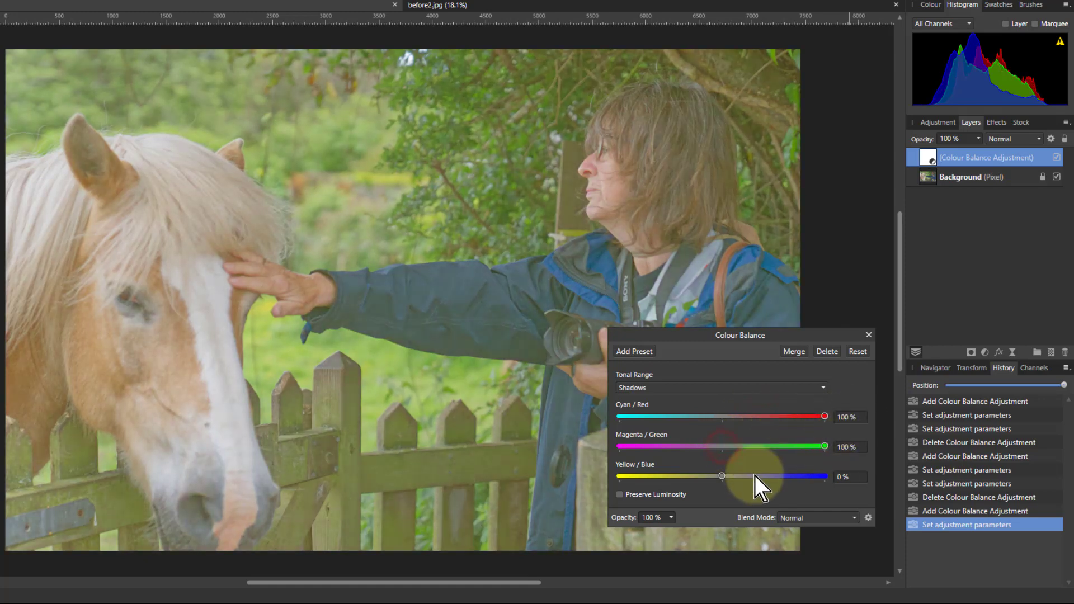
{"action": "left_click_drag", "start_coordinate": [720, 477], "coordinate": [825, 476]}
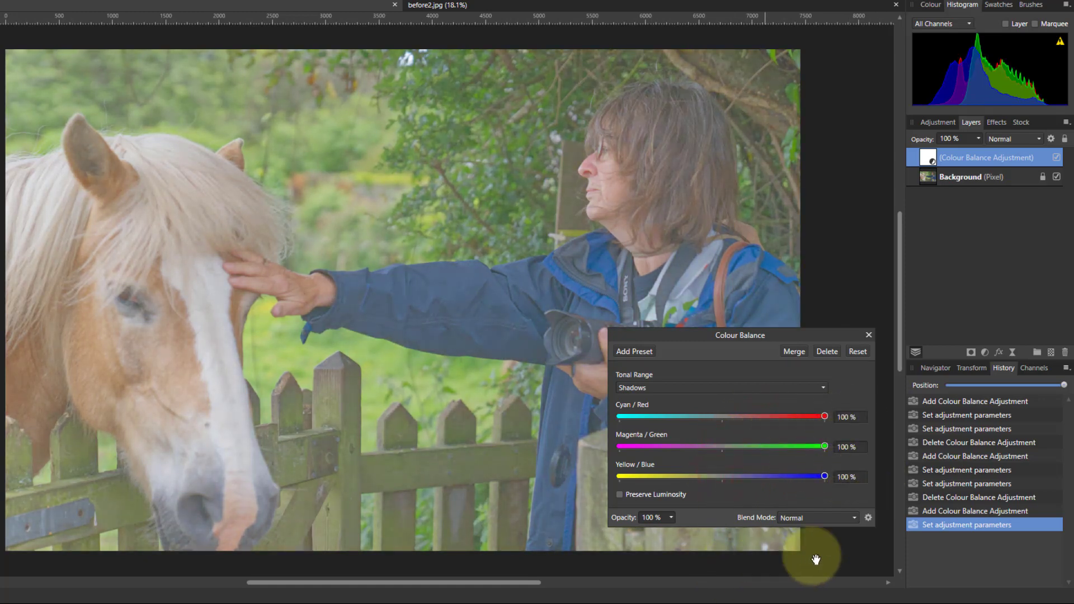
{"action": "left_click", "coordinate": [618, 417]}
{"action": "left_click", "coordinate": [619, 449]}
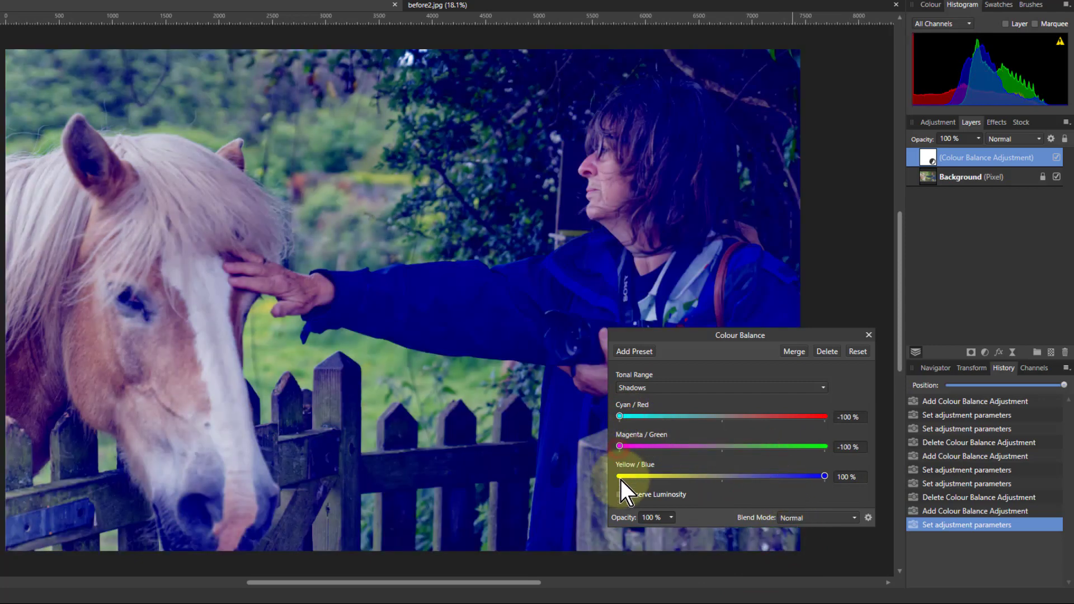
{"action": "left_click", "coordinate": [620, 479]}
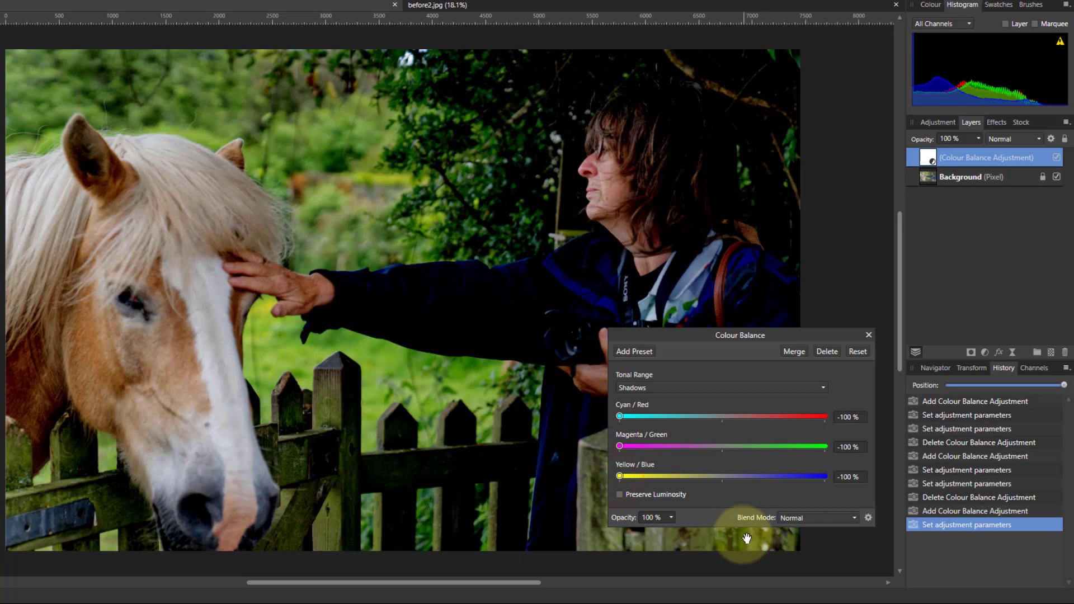
Set shadows Cyan/Red, Magenta/Green and Yellow/Blue each to about -51 %.
{"action": "left_click", "coordinate": [672, 417]}
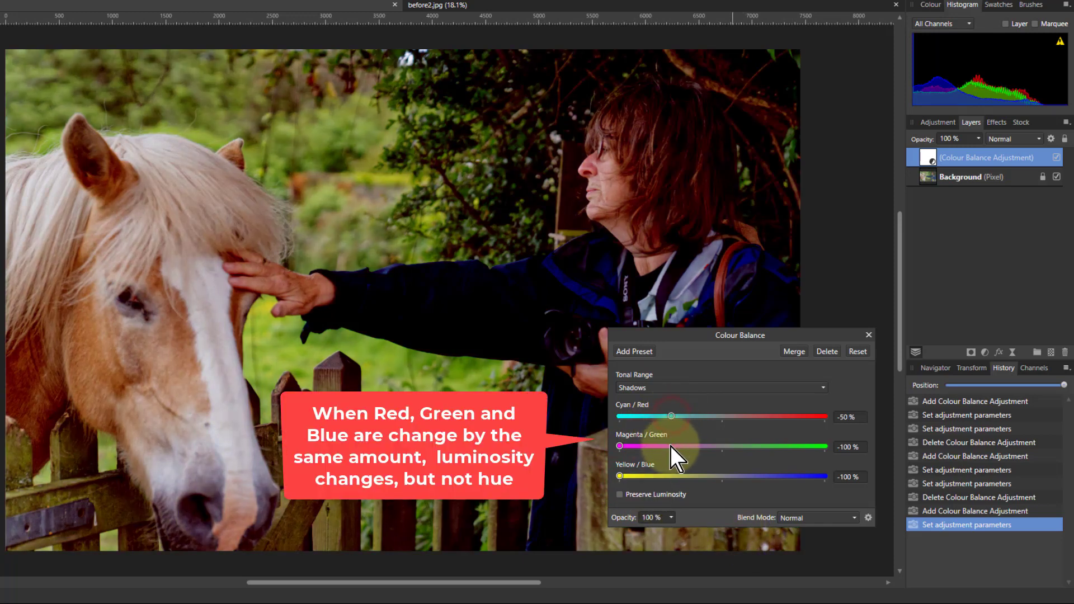
{"action": "left_click", "coordinate": [671, 447]}
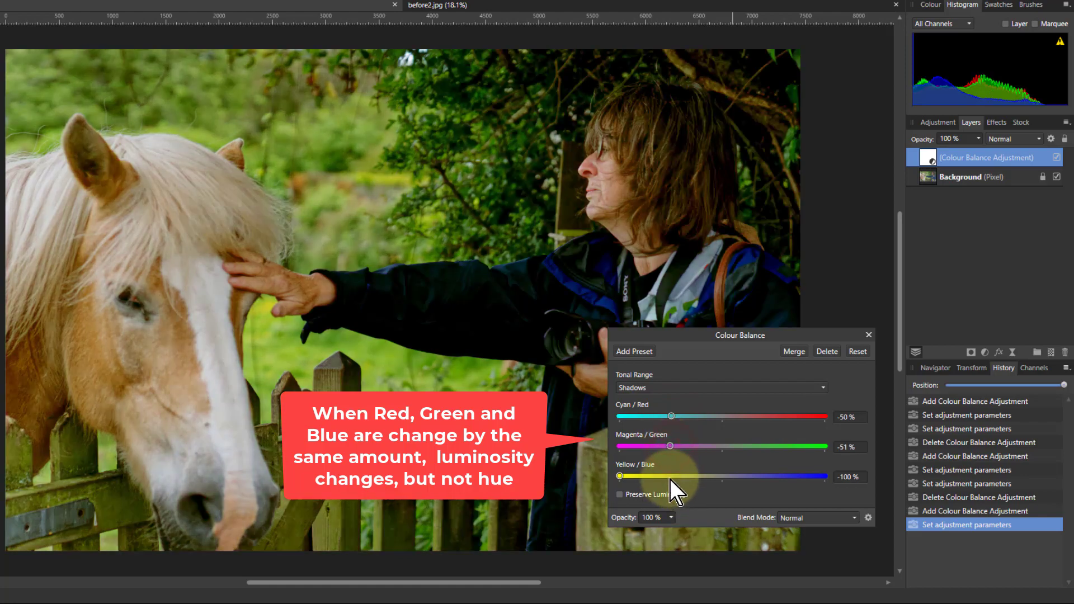
{"action": "left_click", "coordinate": [669, 476]}
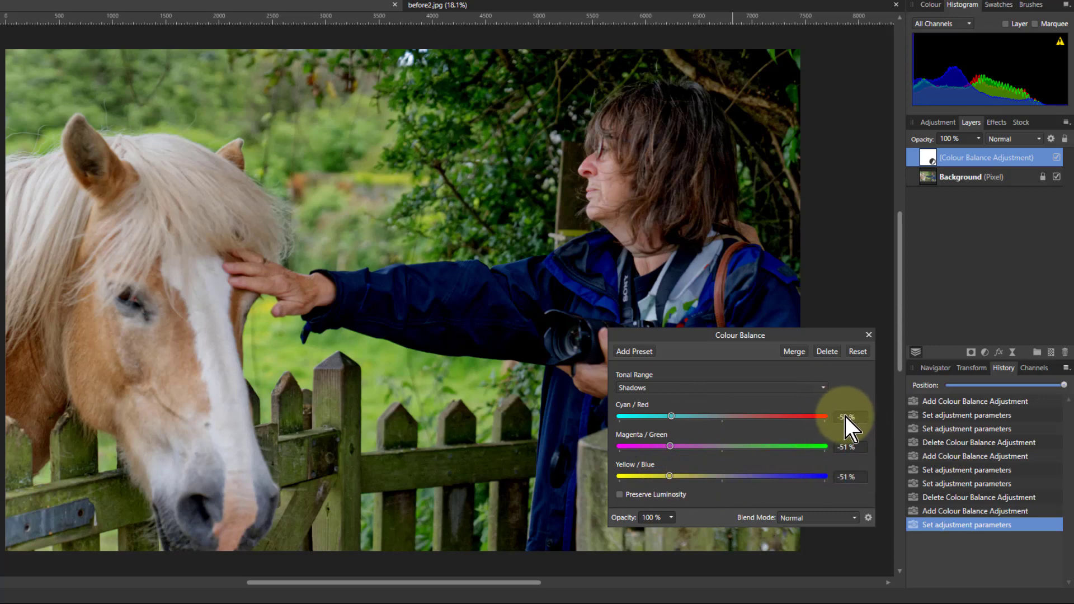
{"action": "scroll", "coordinate": [854, 420], "scroll_direction": "down", "scroll_amount": 1}
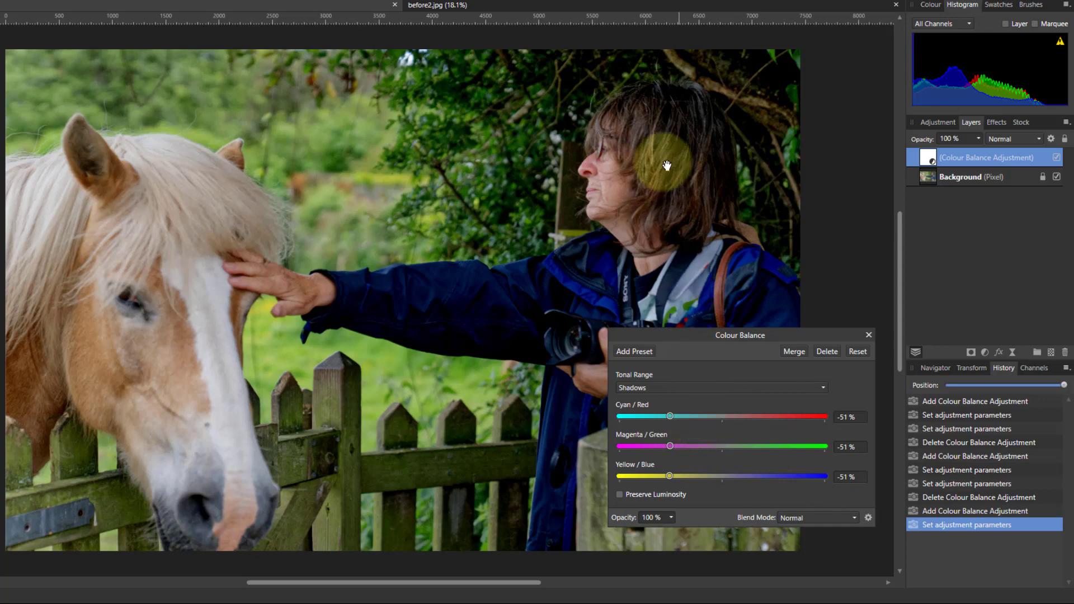
Soften the shadows to Cyan/Red -45 %, Magenta/Green -33 % and Yellow/Blue -21 %.
{"action": "left_click", "coordinate": [694, 417]}
{"action": "left_click", "coordinate": [693, 449]}
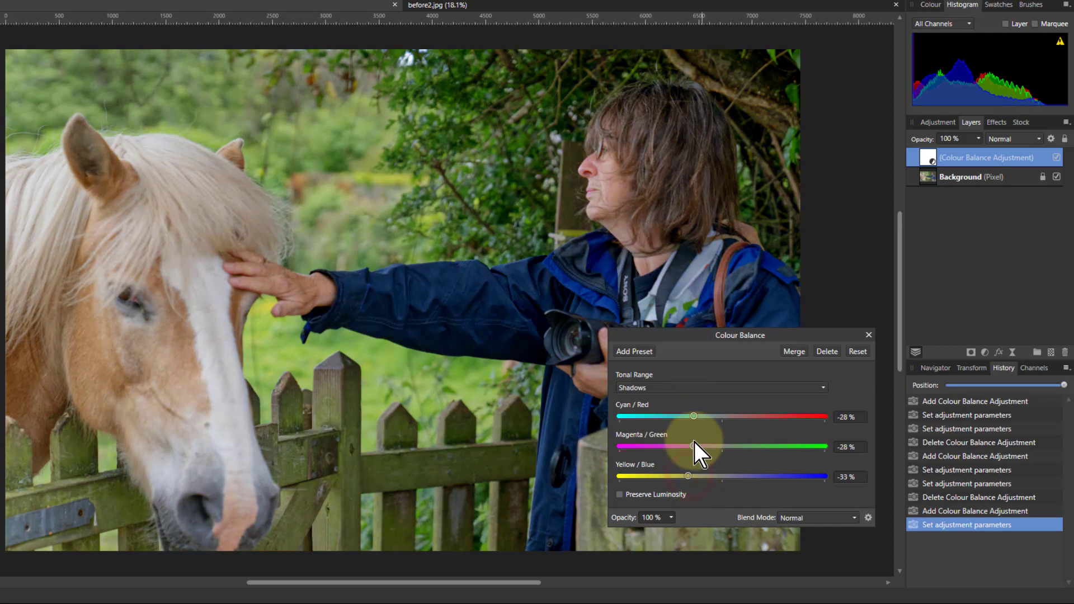
{"action": "left_click_drag", "start_coordinate": [691, 445], "coordinate": [690, 423]}
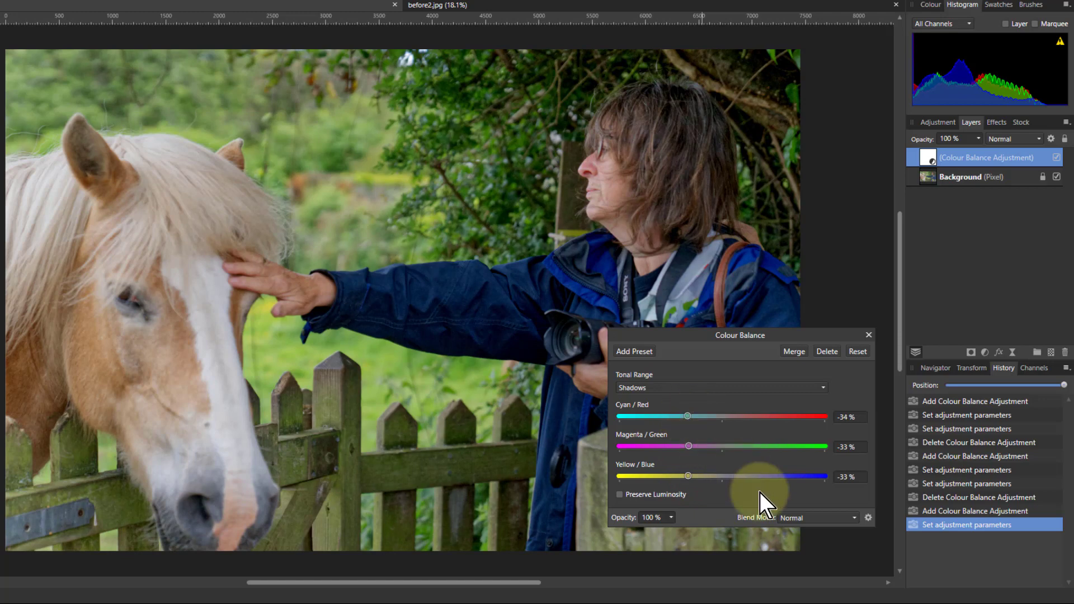
{"action": "left_click_drag", "start_coordinate": [858, 429], "coordinate": [855, 420]}
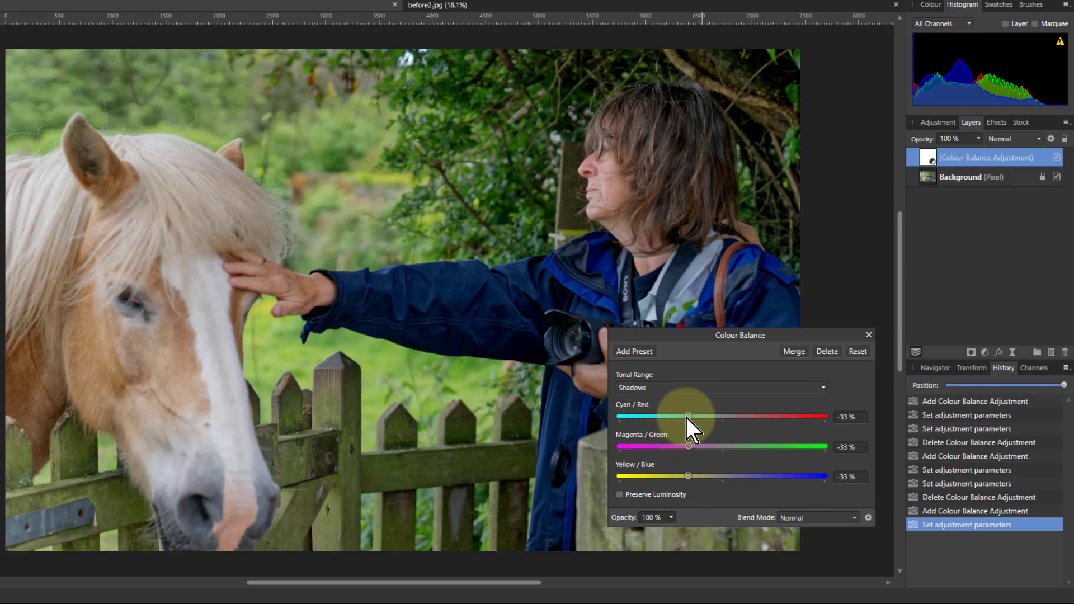
{"action": "left_click_drag", "start_coordinate": [691, 478], "coordinate": [697, 478]}
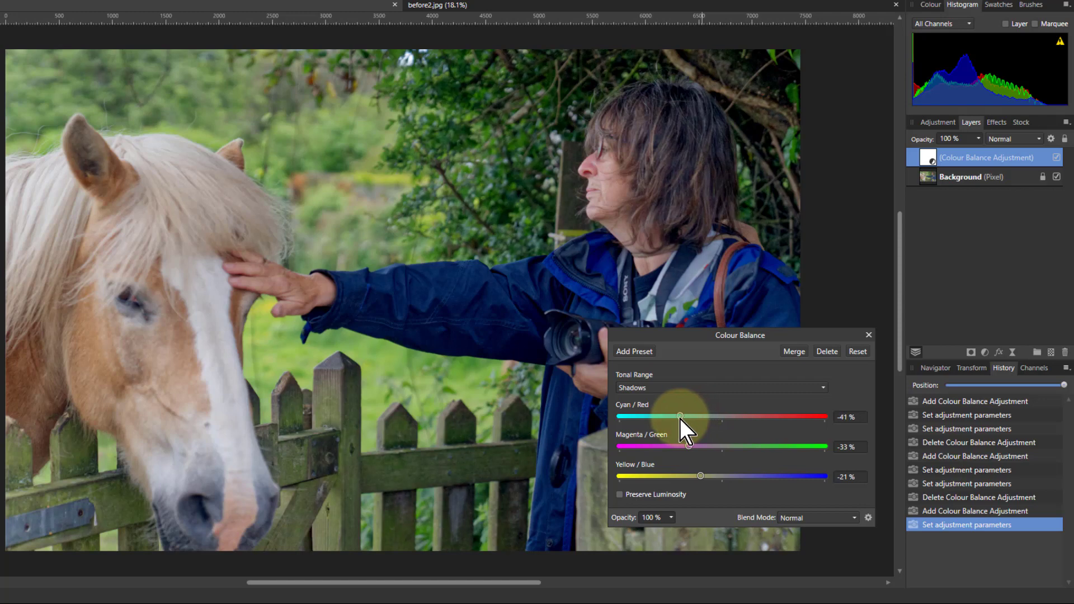
{"action": "left_click_drag", "start_coordinate": [678, 418], "coordinate": [675, 418]}
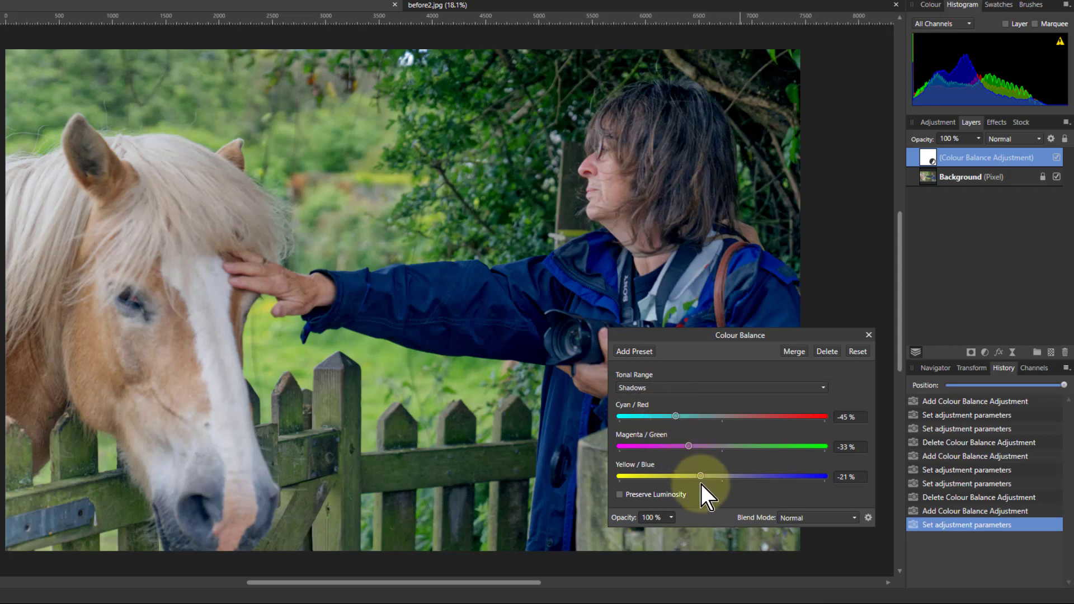
{"action": "left_click", "coordinate": [695, 387]}
Switch to Highlights and set Cyan/Red -17 %, Magenta/Green -29 %, Yellow/Blue -43 %.
{"action": "left_click", "coordinate": [669, 431]}
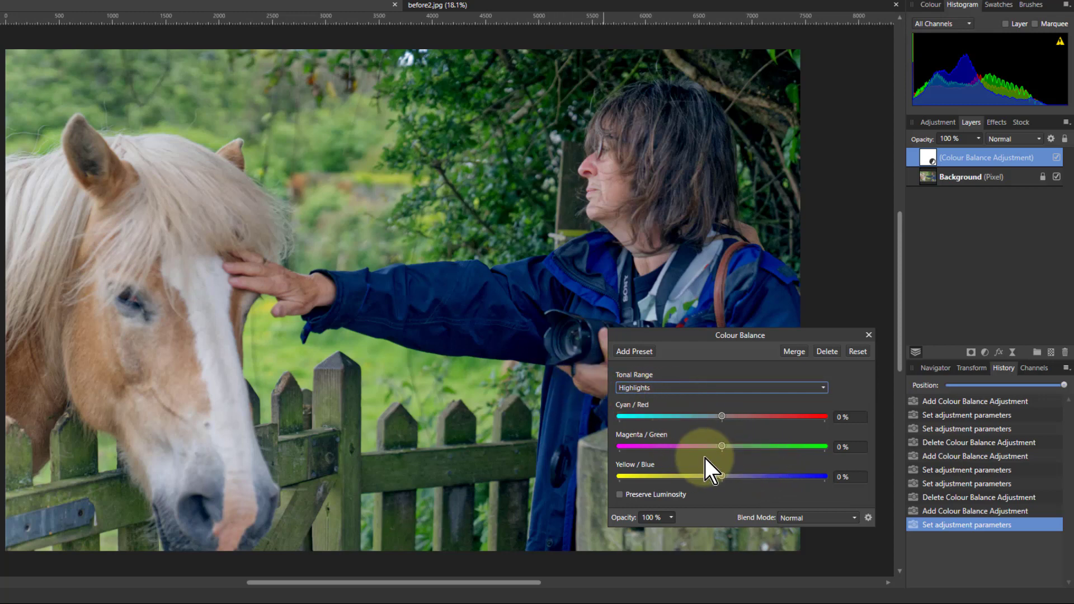
{"action": "left_click_drag", "start_coordinate": [722, 418], "coordinate": [699, 476]}
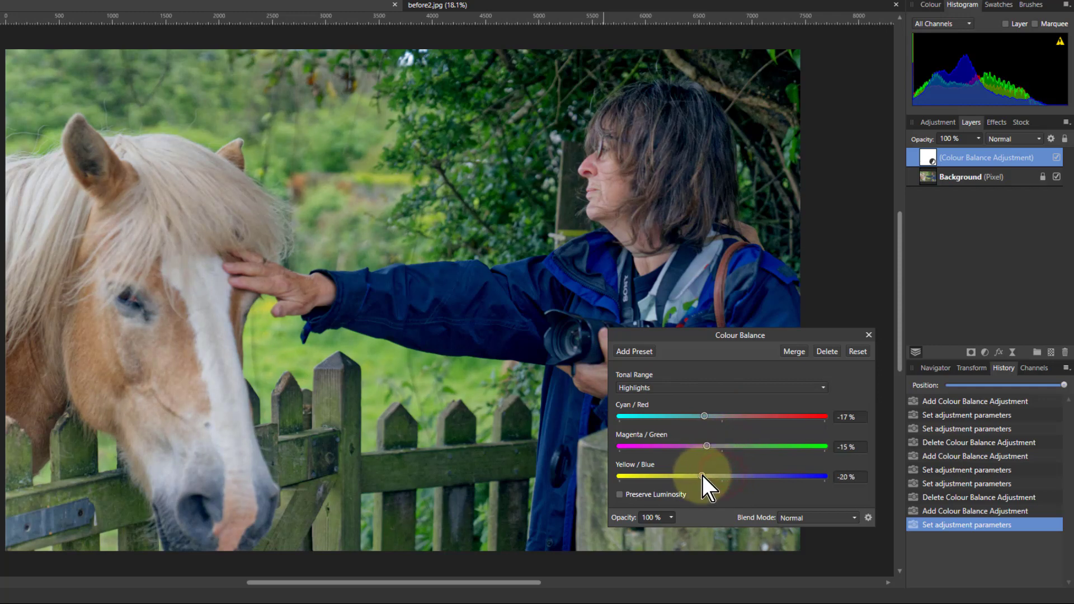
{"action": "left_click_drag", "start_coordinate": [695, 447], "coordinate": [679, 478]}
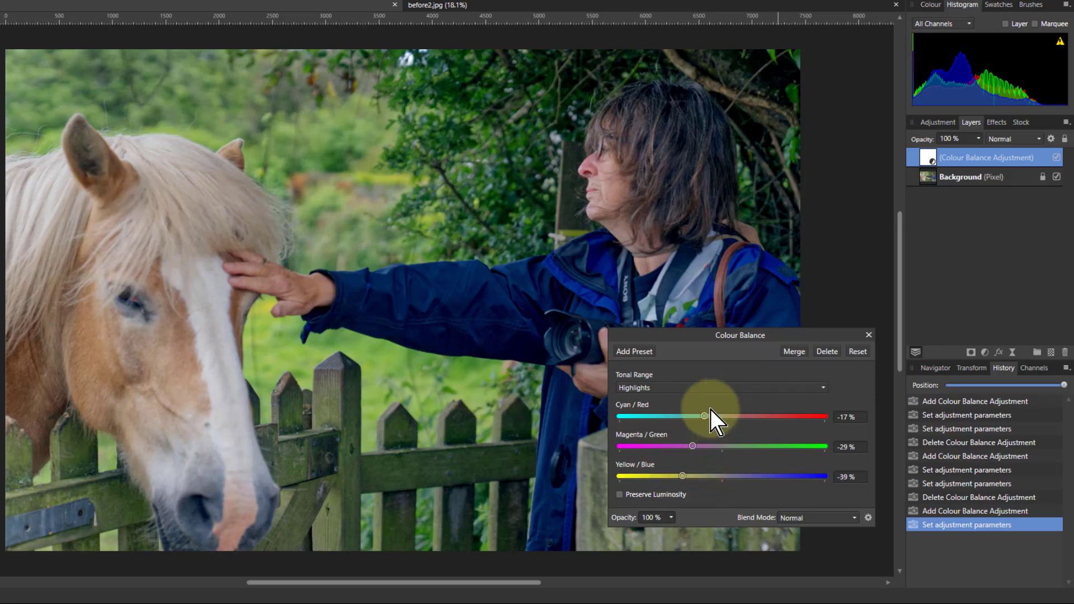
{"action": "left_click_drag", "start_coordinate": [684, 476], "coordinate": [677, 476]}
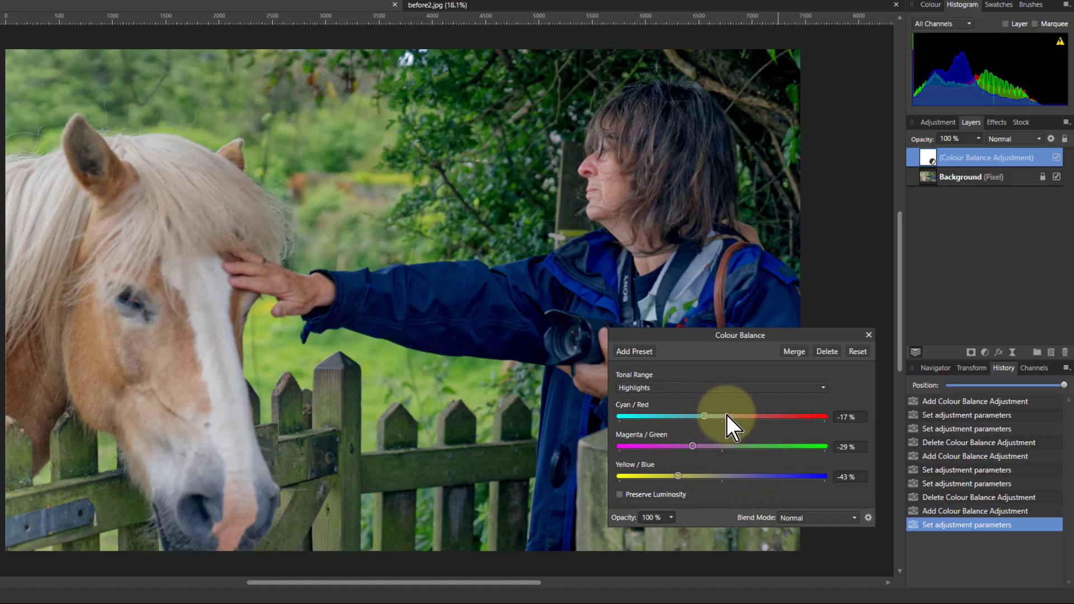
Compare before and after by toggling the Colour Balance layer, then switch to Midtones.
{"action": "left_click", "coordinate": [1056, 157]}
{"action": "left_click", "coordinate": [1057, 158]}
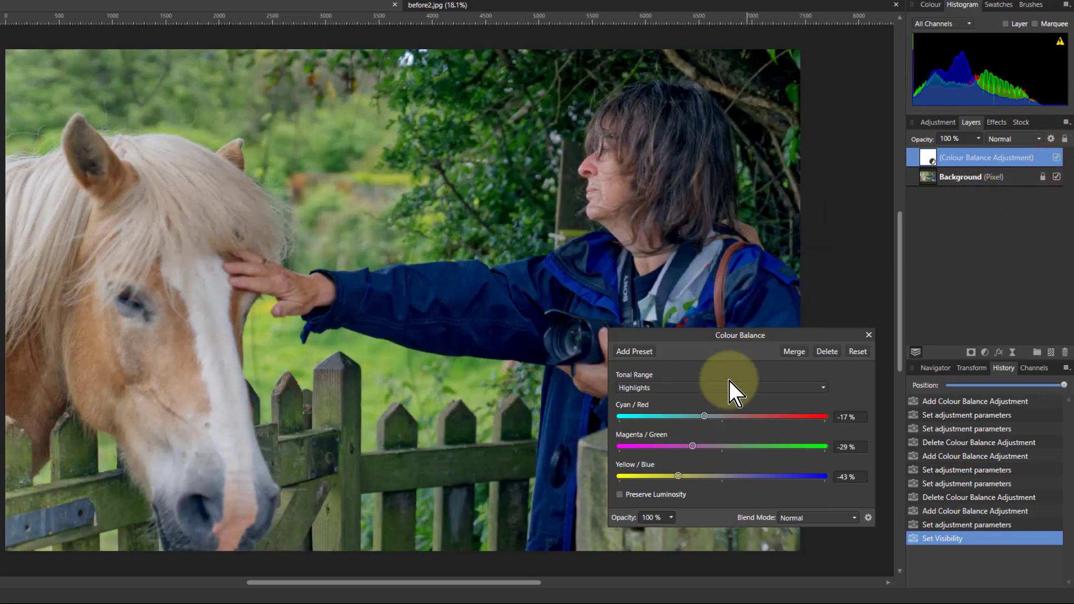
{"action": "left_click", "coordinate": [714, 388]}
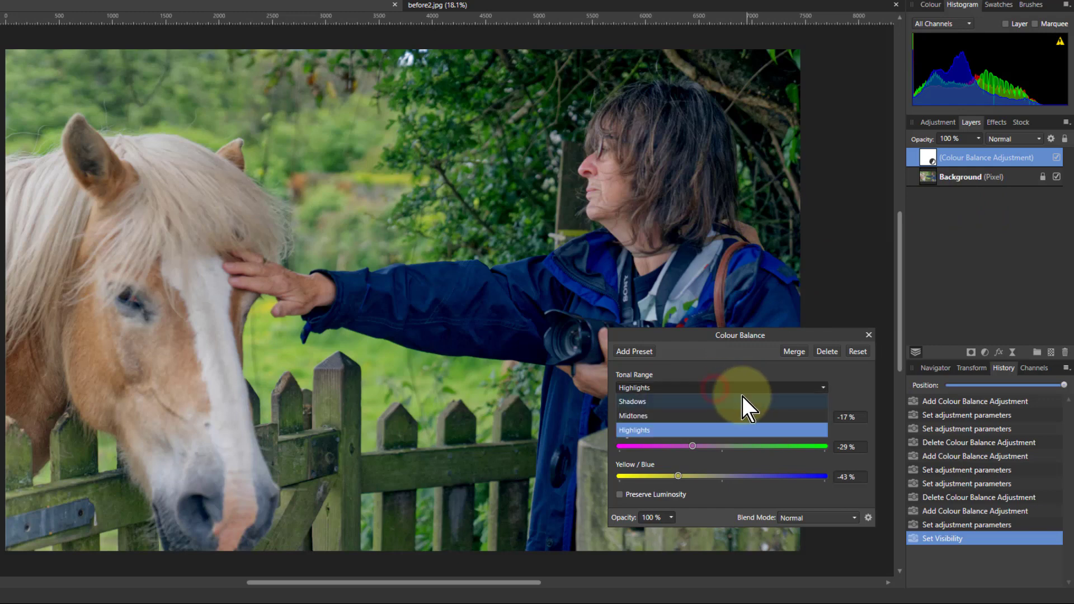
{"action": "left_click", "coordinate": [698, 415]}
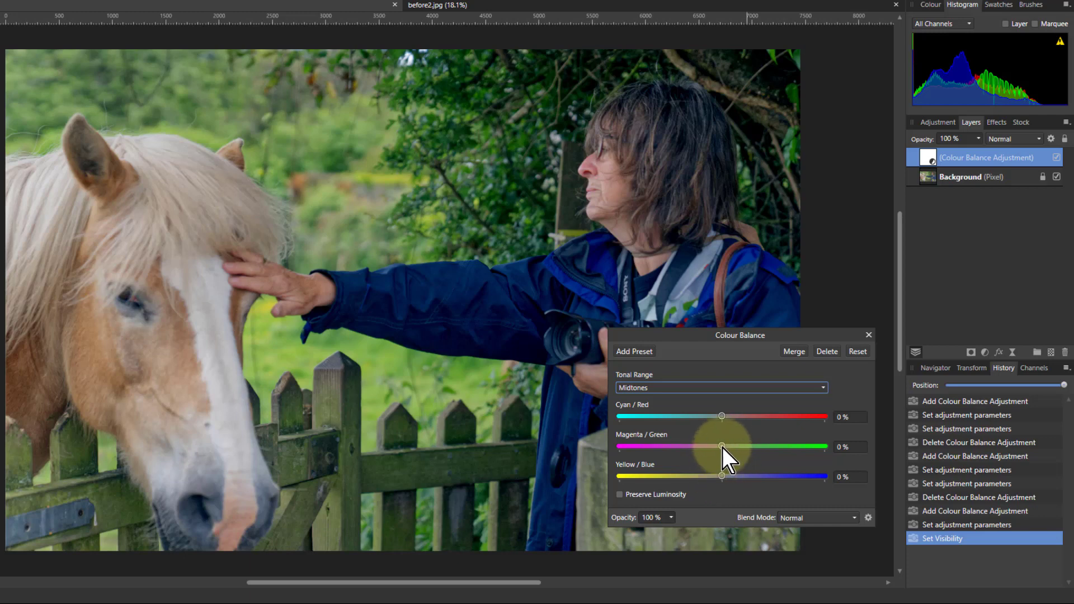
Set midtones Cyan/Red to 62 %, Magenta/Green to -19 % and Yellow/Blue to 62 %.
{"action": "mouse_move", "coordinate": [723, 447]}
{"action": "left_mouse_down"}
{"action": "mouse_move", "coordinate": [646, 445]}
{"action": "mouse_move", "coordinate": [729, 444]}
{"action": "mouse_move", "coordinate": [703, 452]}
{"action": "left_mouse_up"}
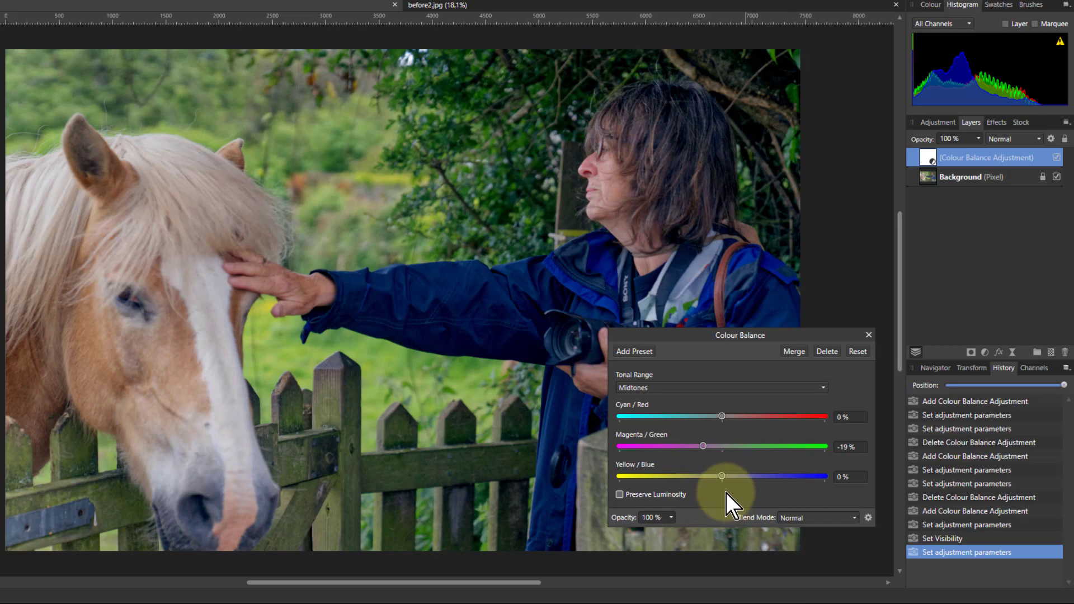
{"action": "left_click_drag", "start_coordinate": [723, 477], "coordinate": [736, 477]}
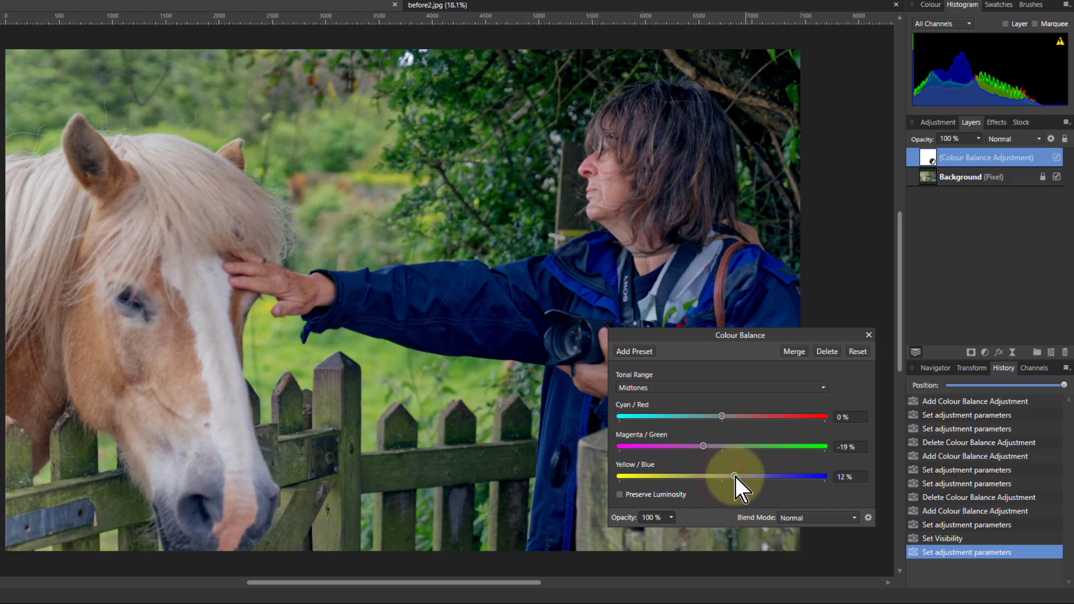
{"action": "left_click_drag", "start_coordinate": [726, 416], "coordinate": [739, 416]}
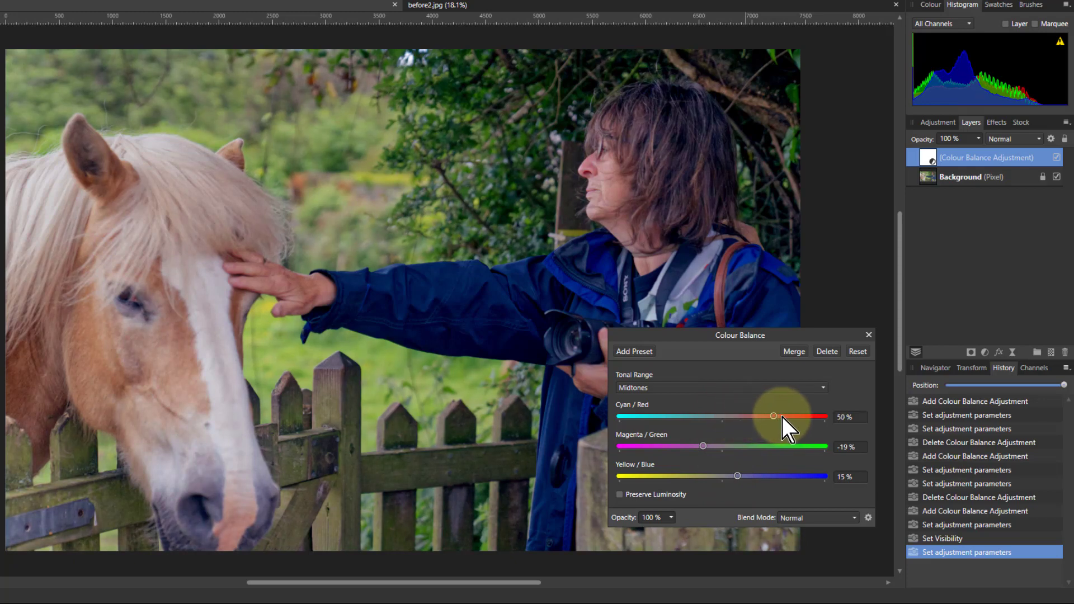
{"action": "left_click_drag", "start_coordinate": [783, 416], "coordinate": [794, 417]}
{"action": "left_click_drag", "start_coordinate": [739, 477], "coordinate": [788, 476]}
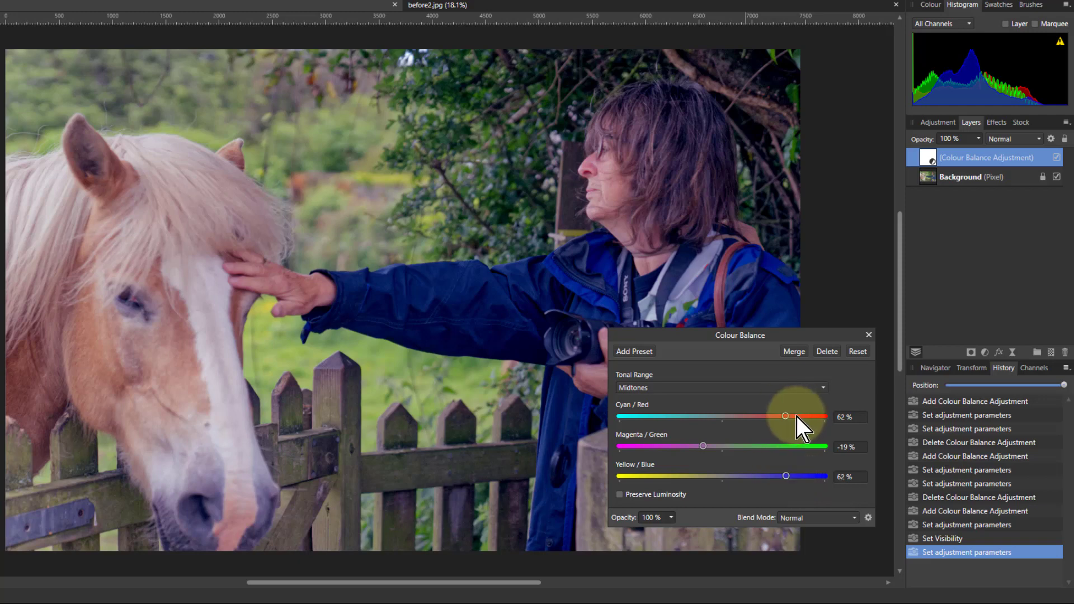